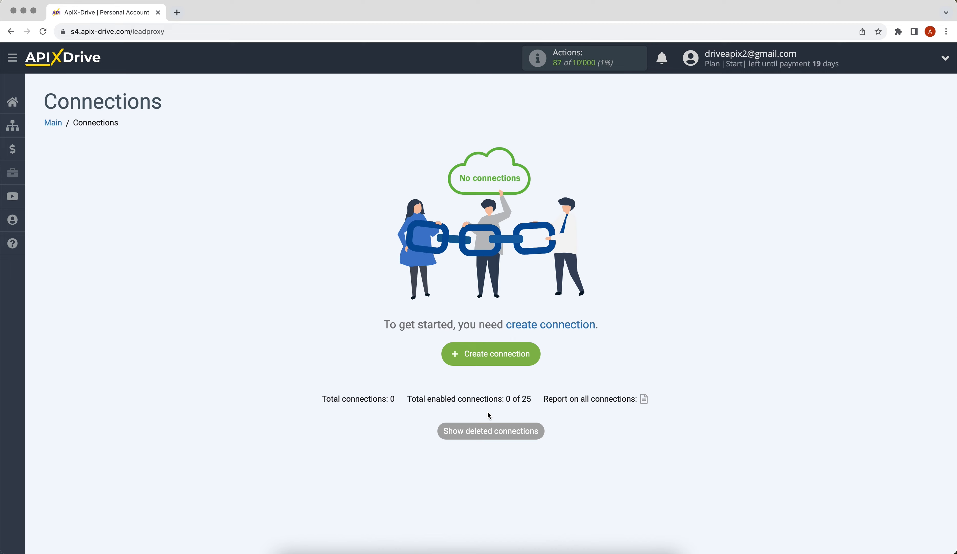
# Create a new connection with ADSQuiz as the source system and Get DATA as its action.
pyautogui.click(459, 354)
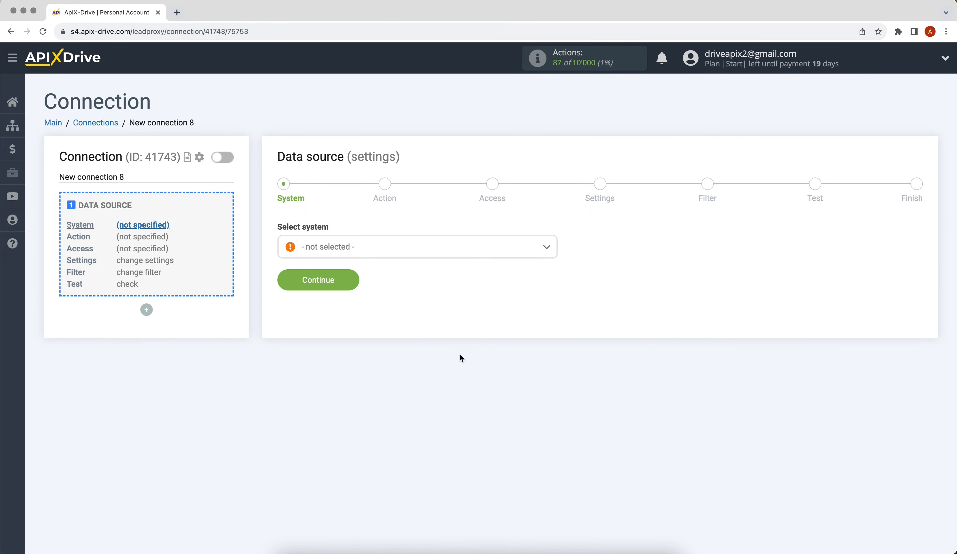
pyautogui.click(438, 251)
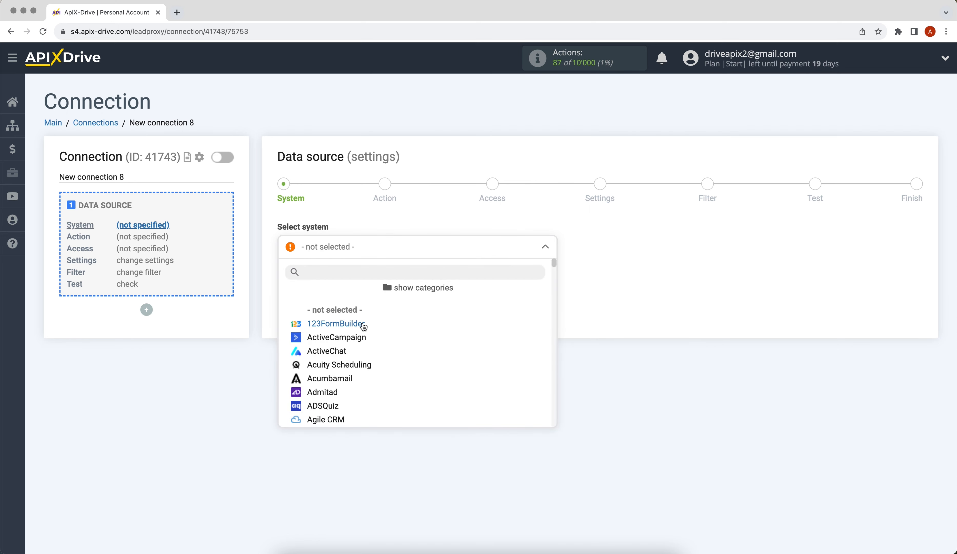
pyautogui.click(328, 406)
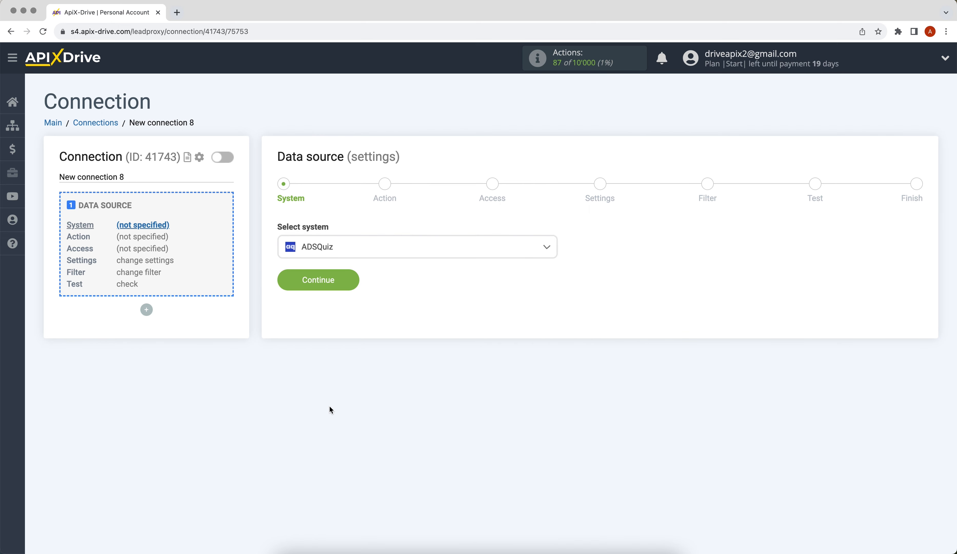
pyautogui.click(289, 288)
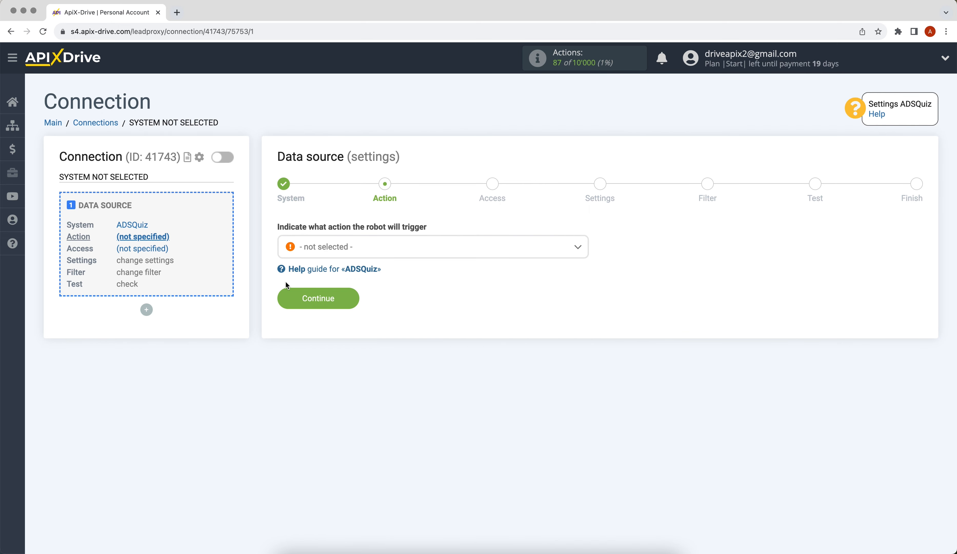
pyautogui.click(325, 247)
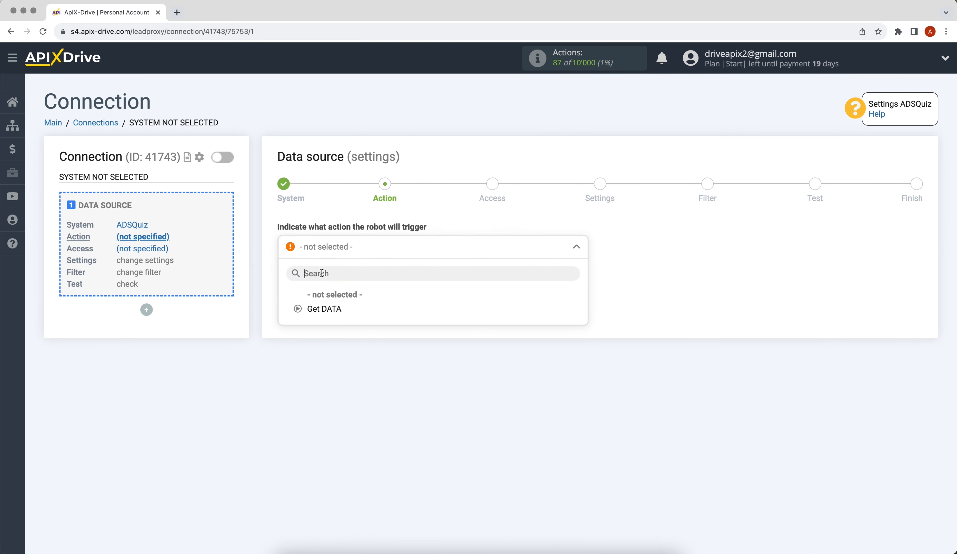
pyautogui.click(318, 307)
pyautogui.click(293, 303)
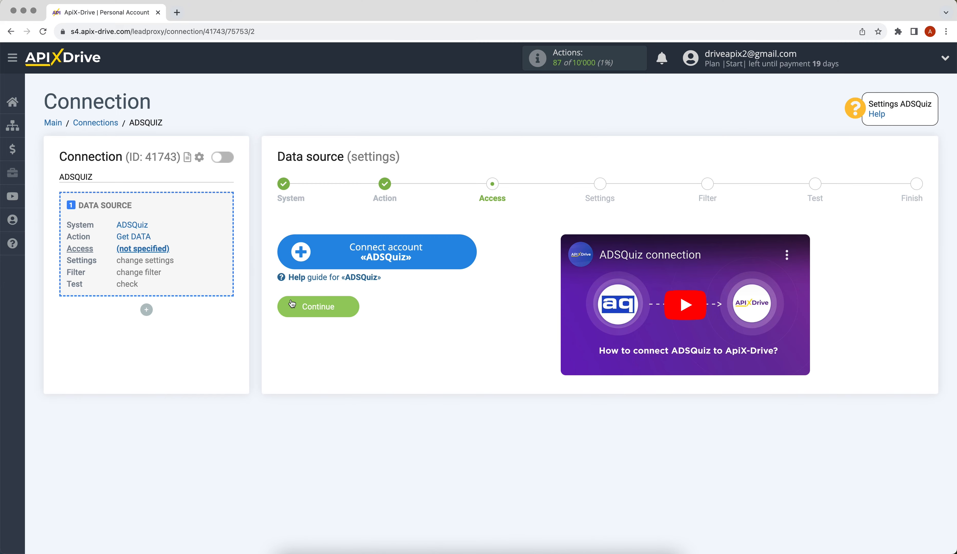
# Connect an ADSQuiz account and select it as the source login.
pyautogui.click(299, 243)
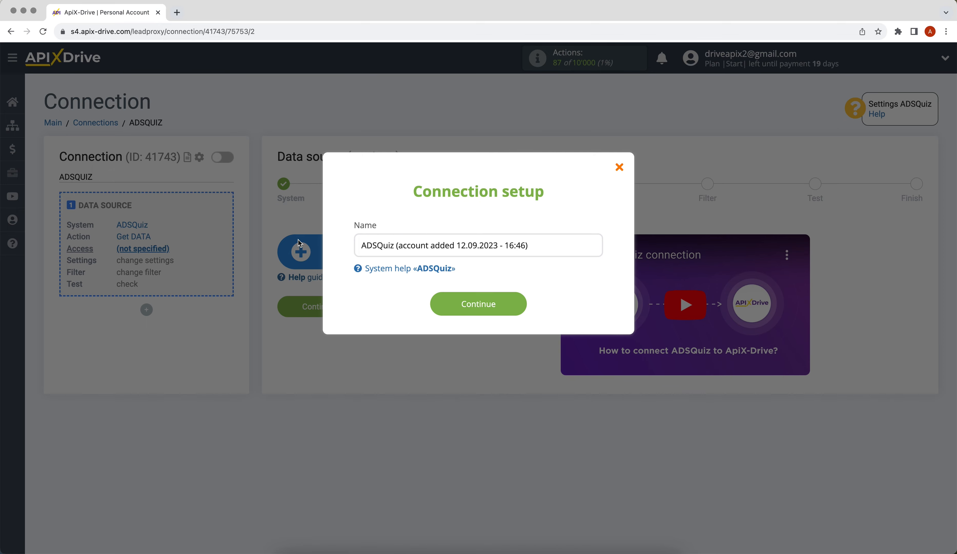
pyautogui.click(440, 309)
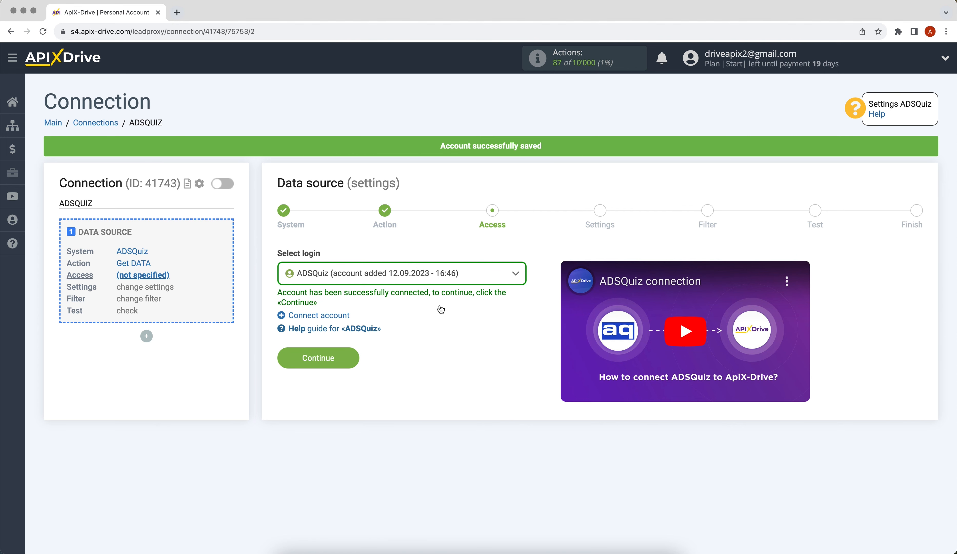
pyautogui.click(427, 278)
pyautogui.click(429, 348)
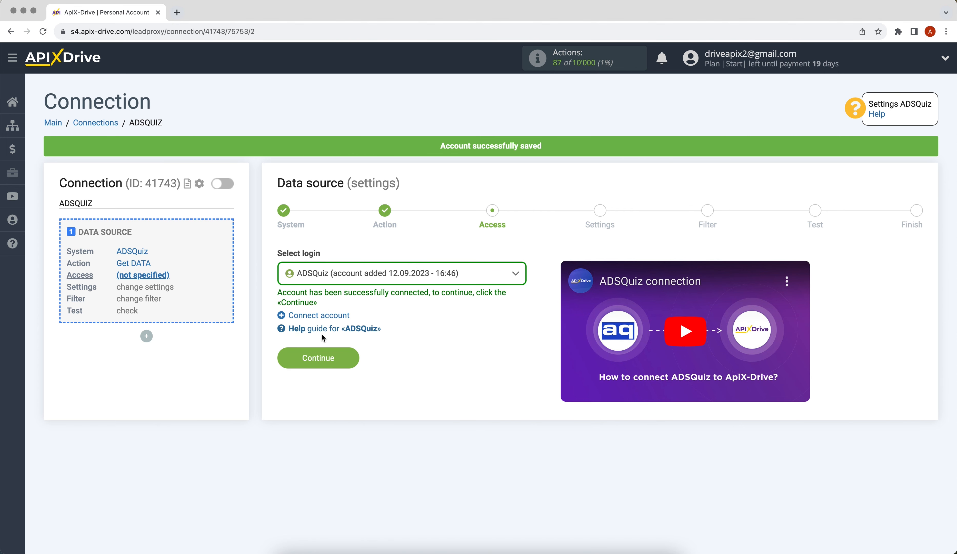
pyautogui.click(291, 357)
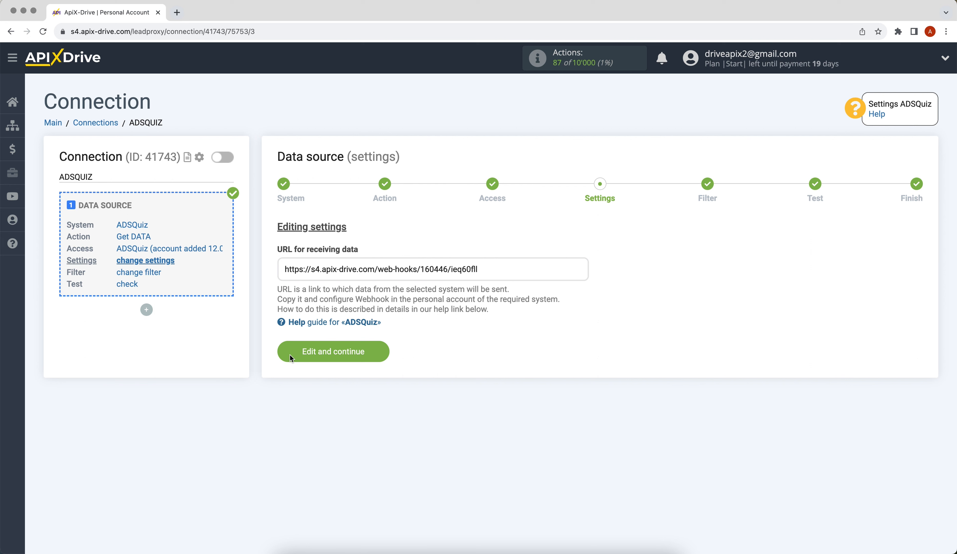
# Copy the generated ApiX-Drive webhook URL.
pyautogui.moveTo(283, 271); pyautogui.dragTo(480, 273)
pyautogui.rightClick(462, 267)
pyautogui.click(475, 289)
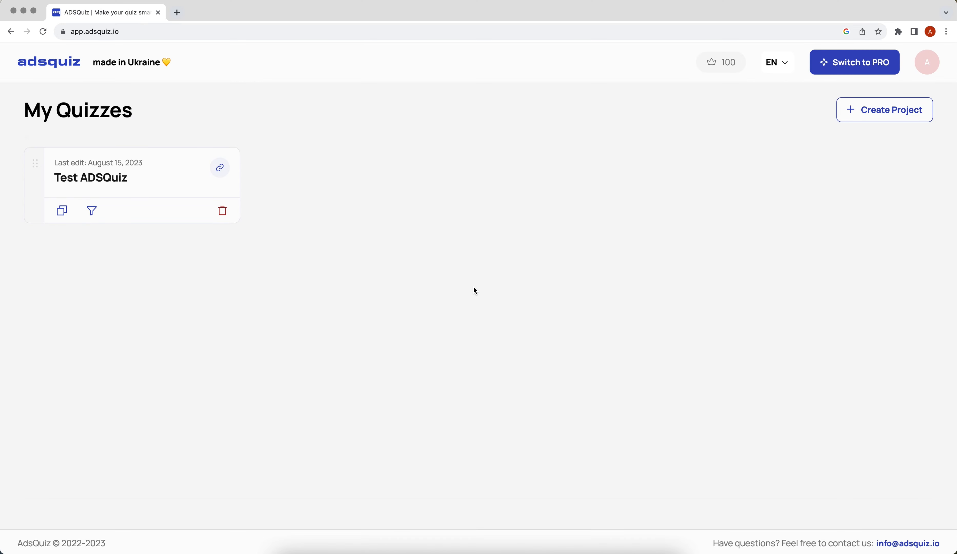
# Go to the WebHook integration settings of the Test ADSQuiz quiz.
pyautogui.click(119, 181)
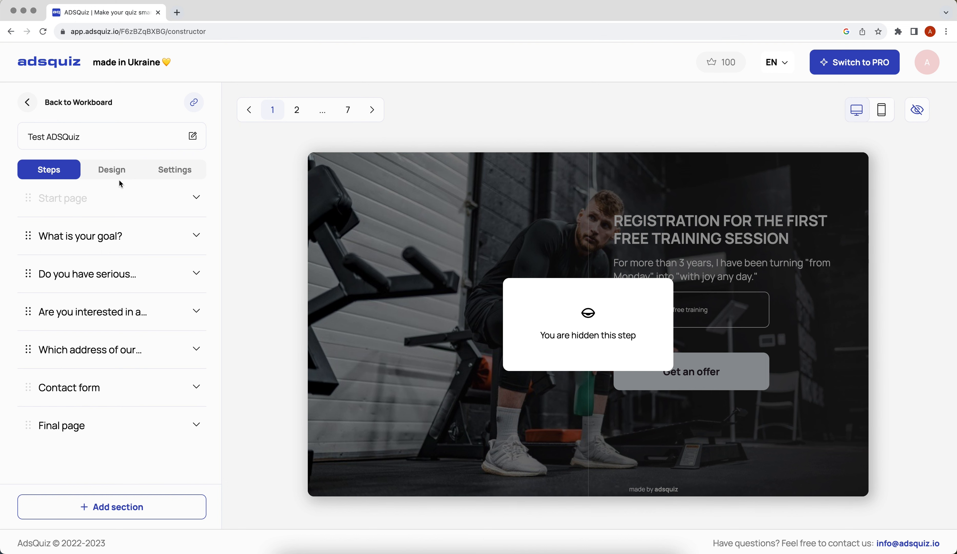
pyautogui.click(156, 169)
pyautogui.click(147, 201)
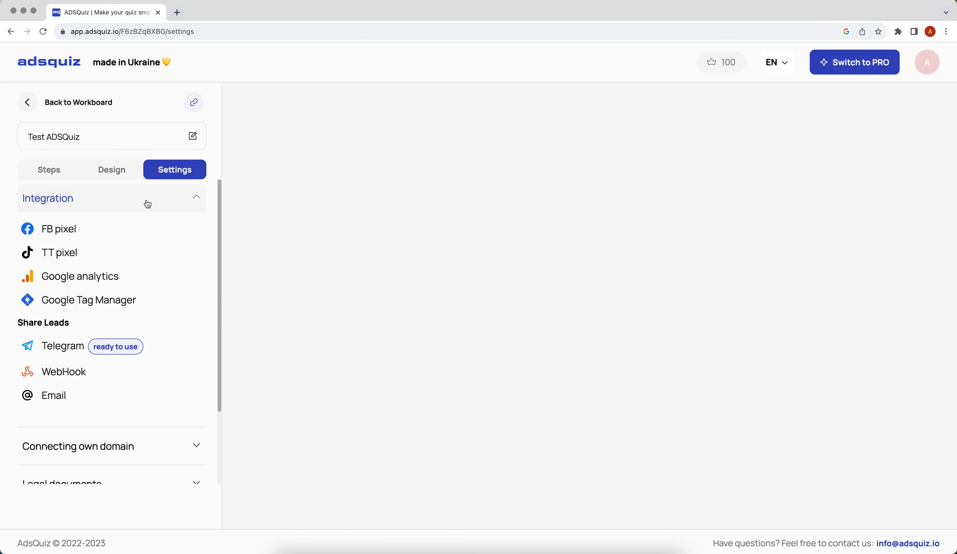
pyautogui.click(86, 375)
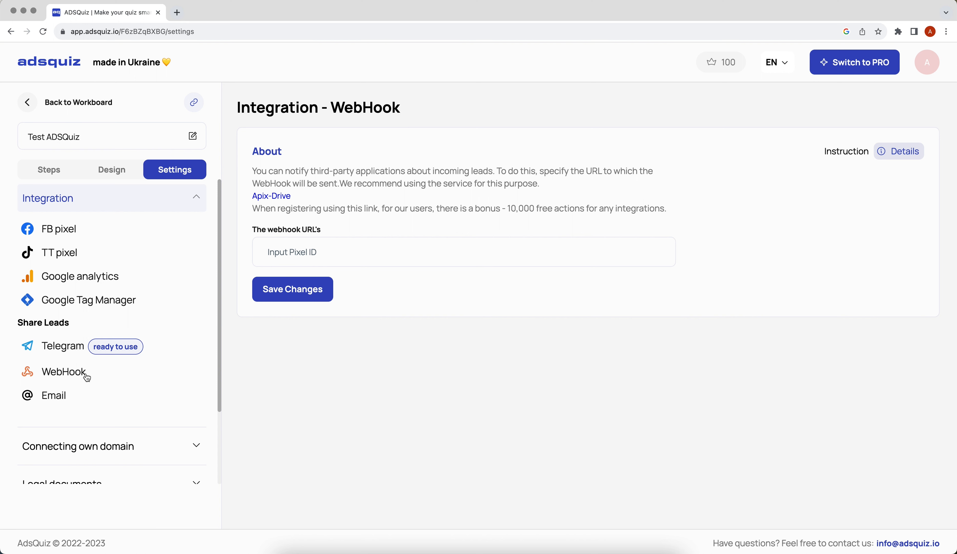
# Paste the ApiX-Drive webhook URL into the webhook field and save the changes.
pyautogui.rightClick(293, 241)
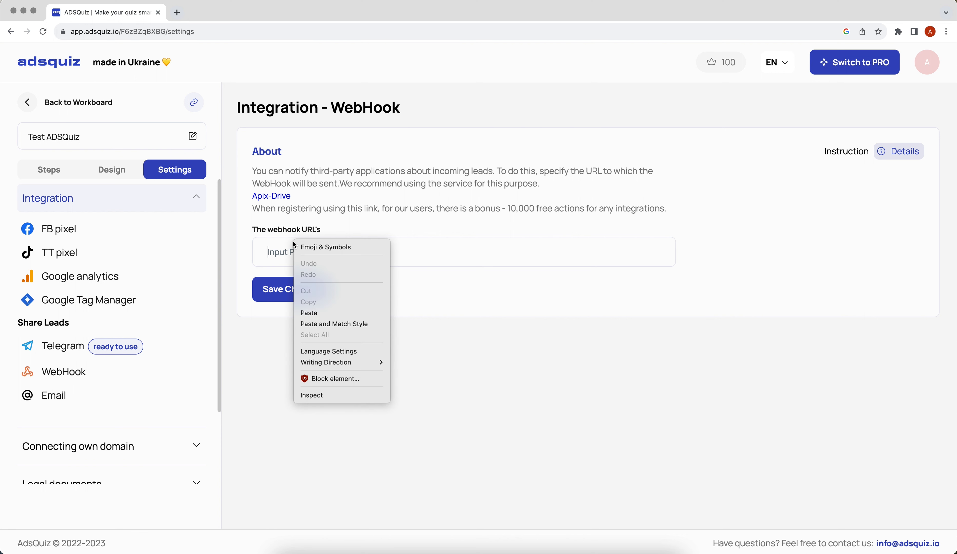
pyautogui.click(310, 312)
pyautogui.click(272, 297)
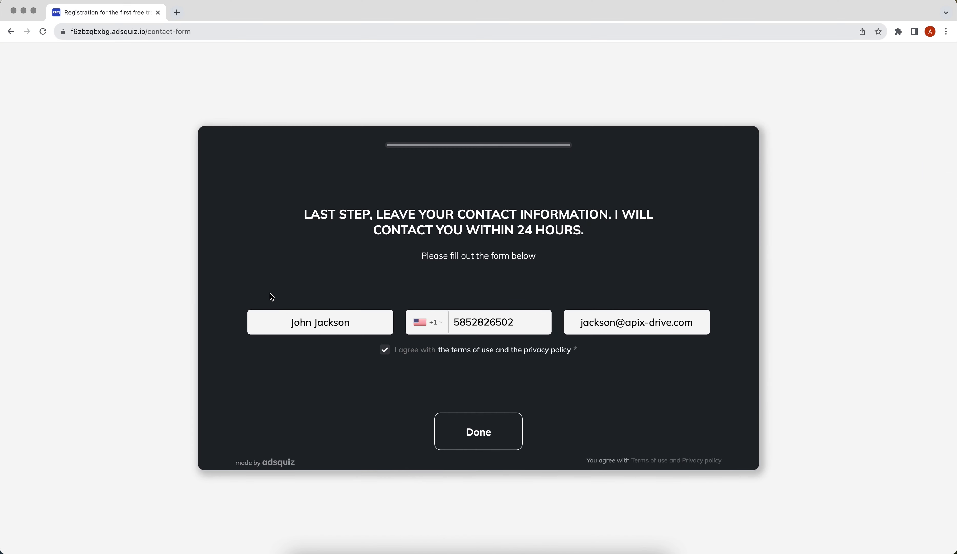
# Submit the quiz's filled-in contact form, then advance the ApiX-Drive source to the Filter step.
pyautogui.click(459, 421)
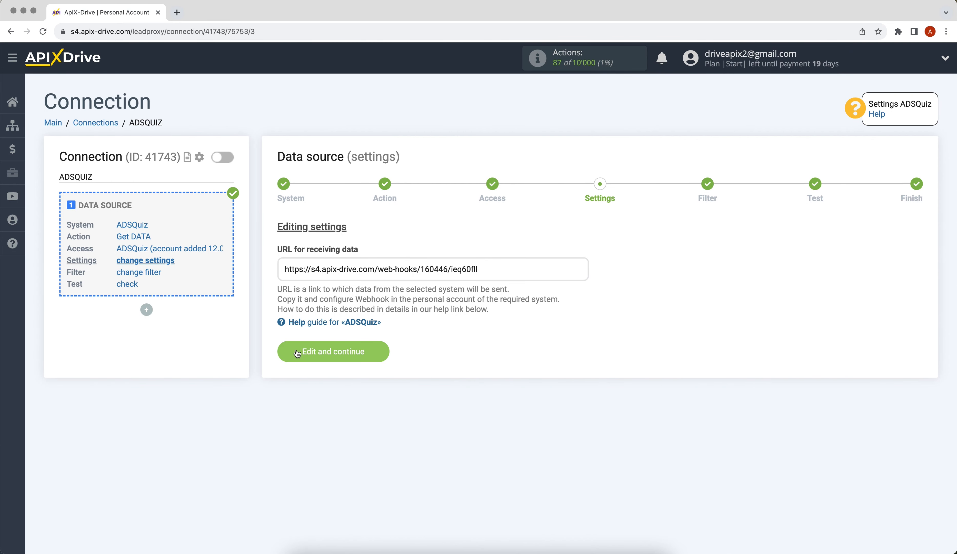
pyautogui.click(298, 353)
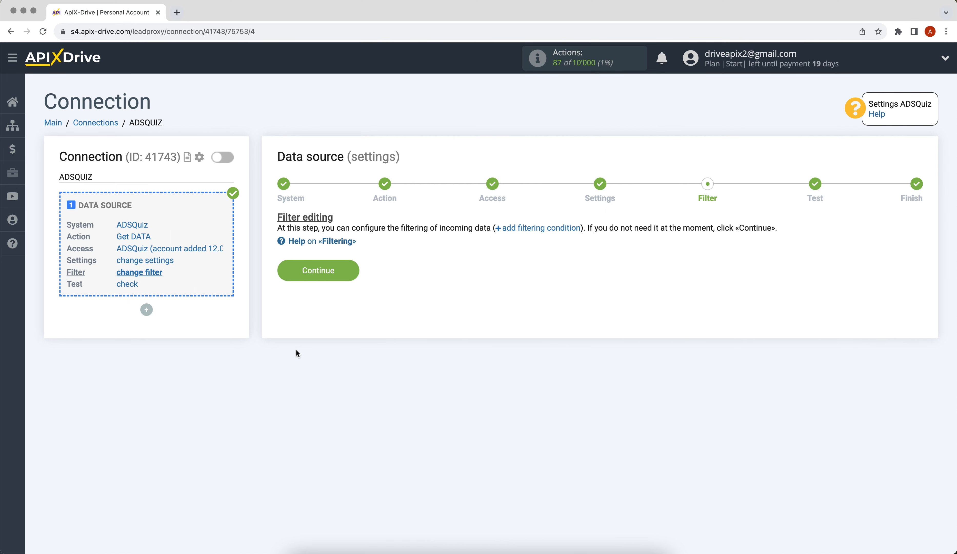
# Skip the filter, check the ADSQuiz test lead data and finish the source setup.
pyautogui.click(288, 277)
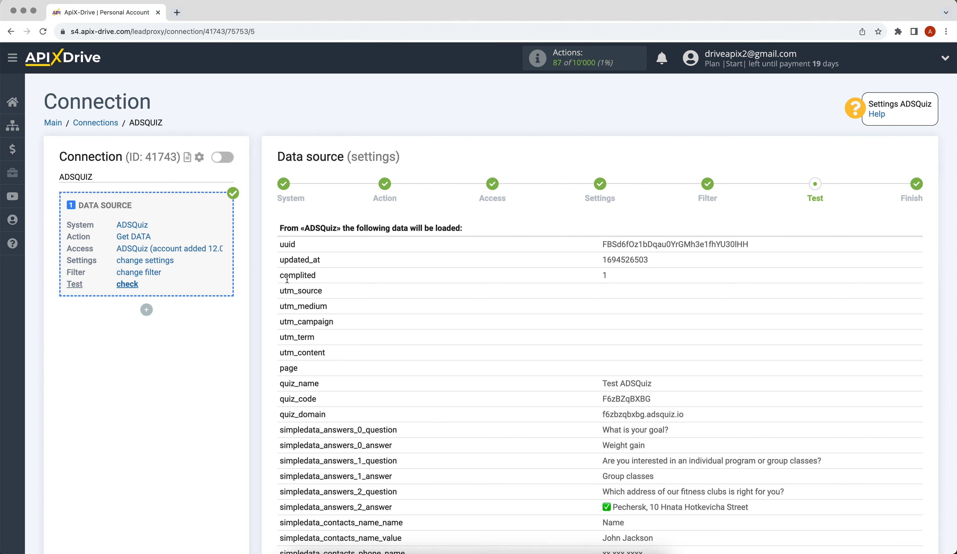
pyautogui.scroll(-6, 287, 279)
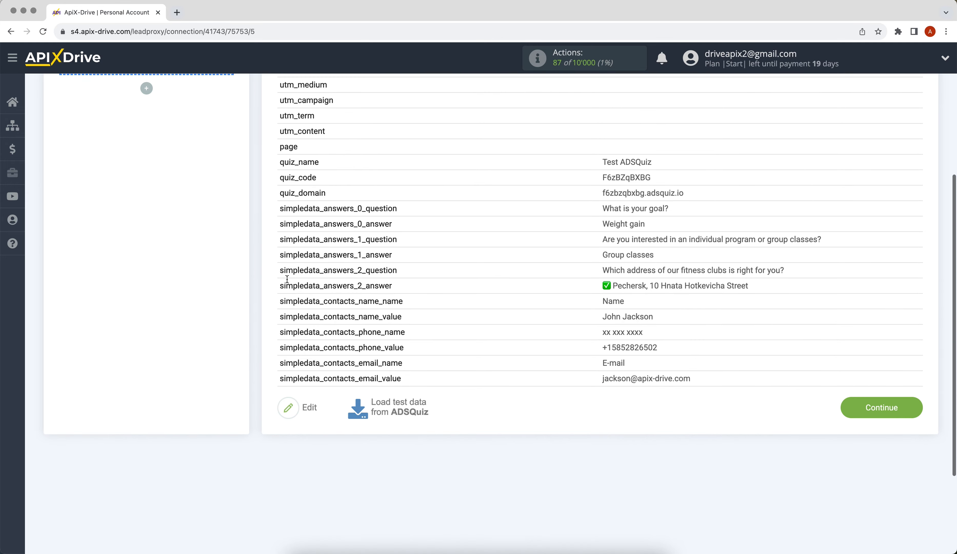
pyautogui.click(854, 390)
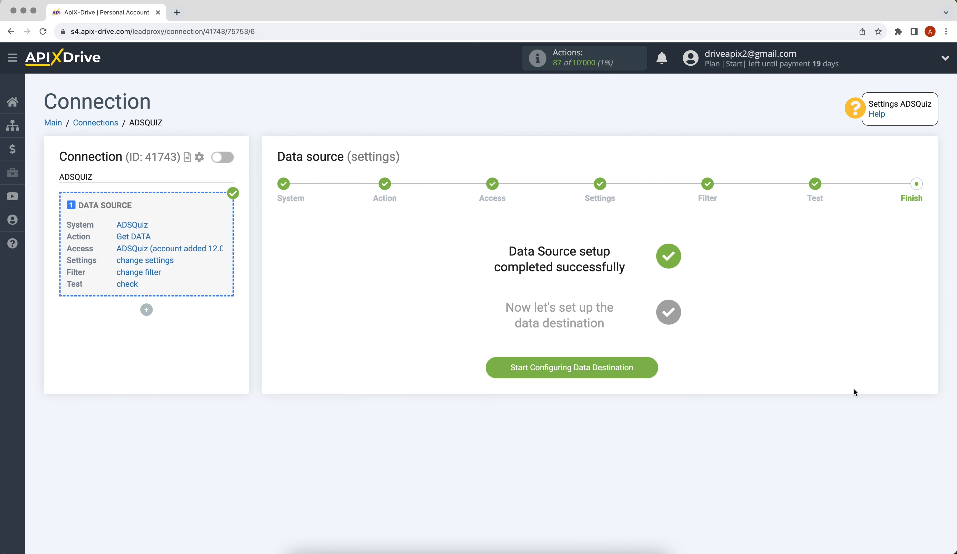
# Choose Google Sheets as the data destination system.
pyautogui.click(558, 368)
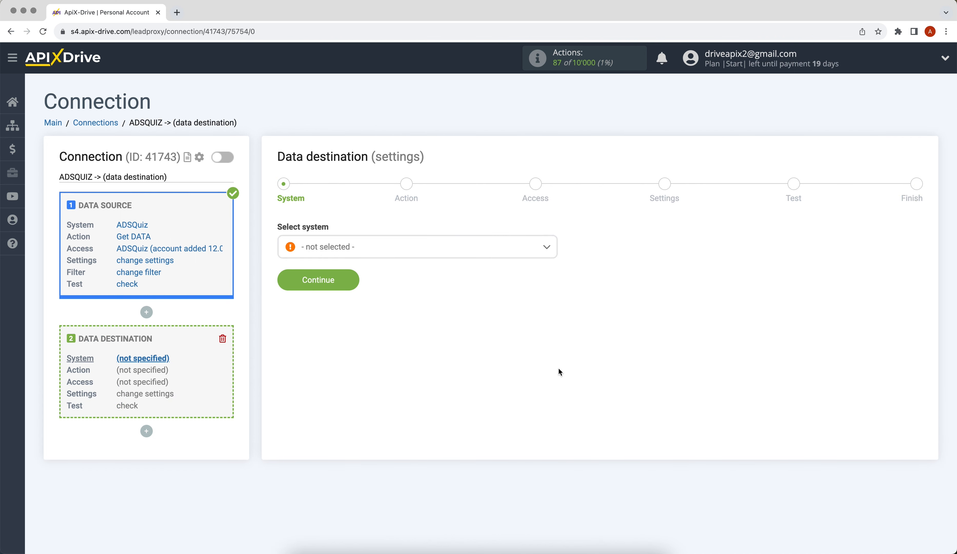
pyautogui.click(428, 248)
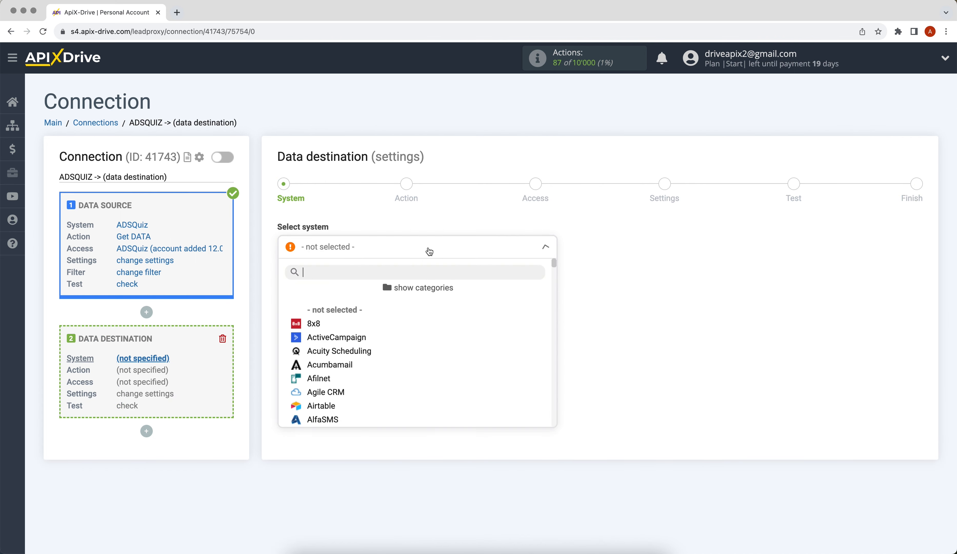
pyautogui.moveTo(555, 260); pyautogui.dragTo(559, 314)
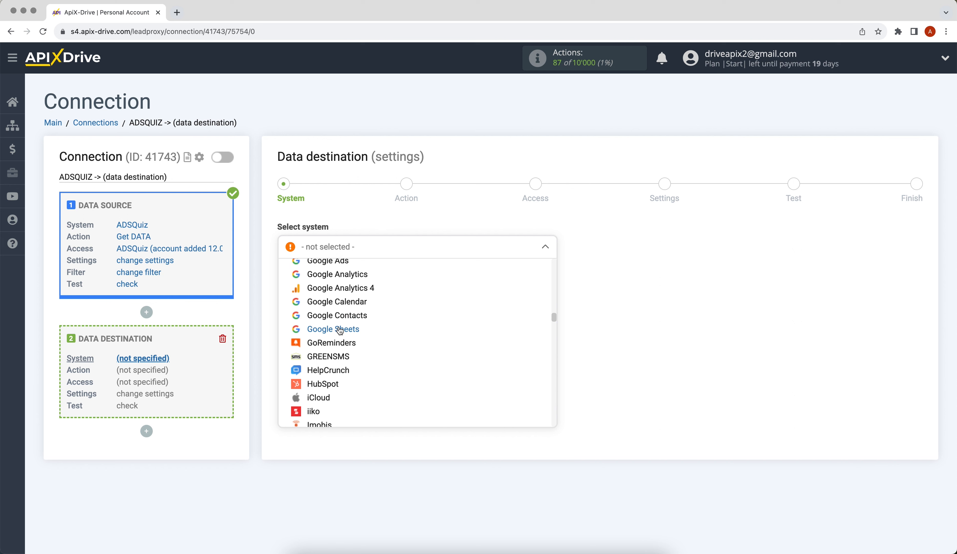
pyautogui.click(337, 328)
pyautogui.click(286, 288)
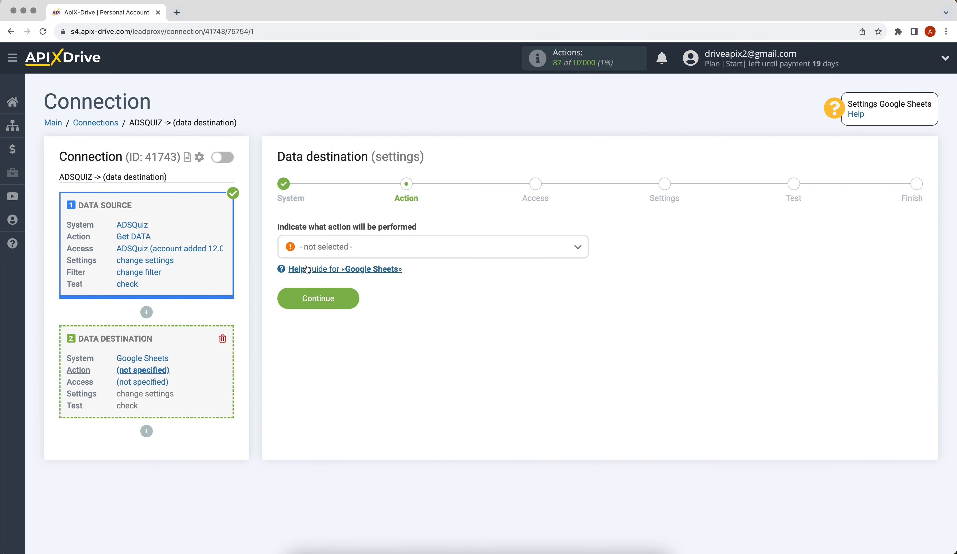
# Set the destination action to Add ROW and start connecting a Google Sheets account.
pyautogui.click(305, 247)
pyautogui.click(320, 311)
pyautogui.click(295, 302)
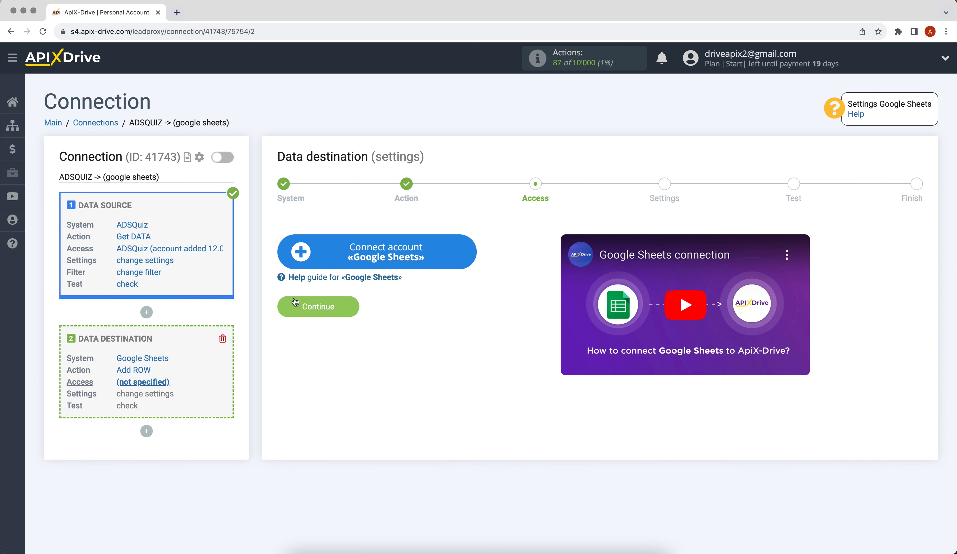
pyautogui.click(299, 266)
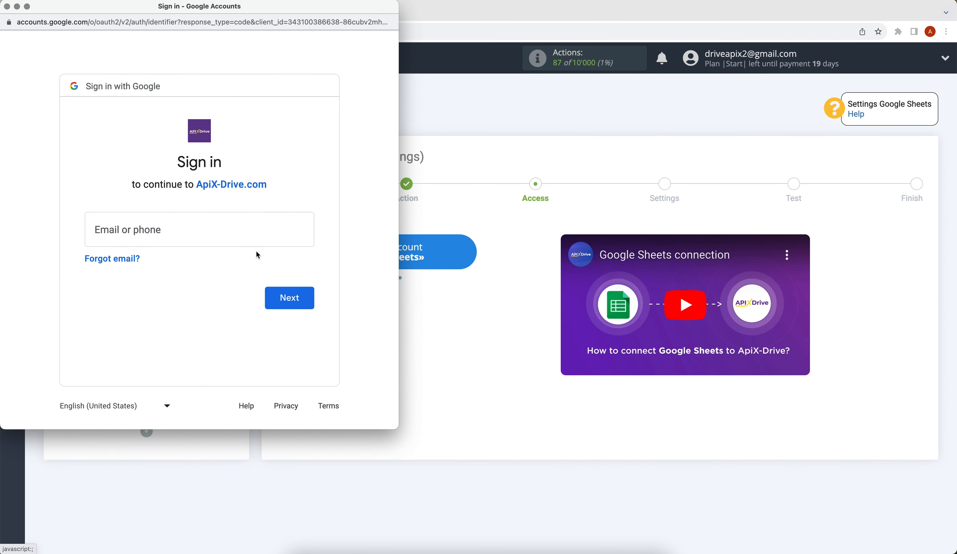
# Sign in with the Google account's e-mail and password and allow ApiX-Drive.com access.
pyautogui.click(188, 224)
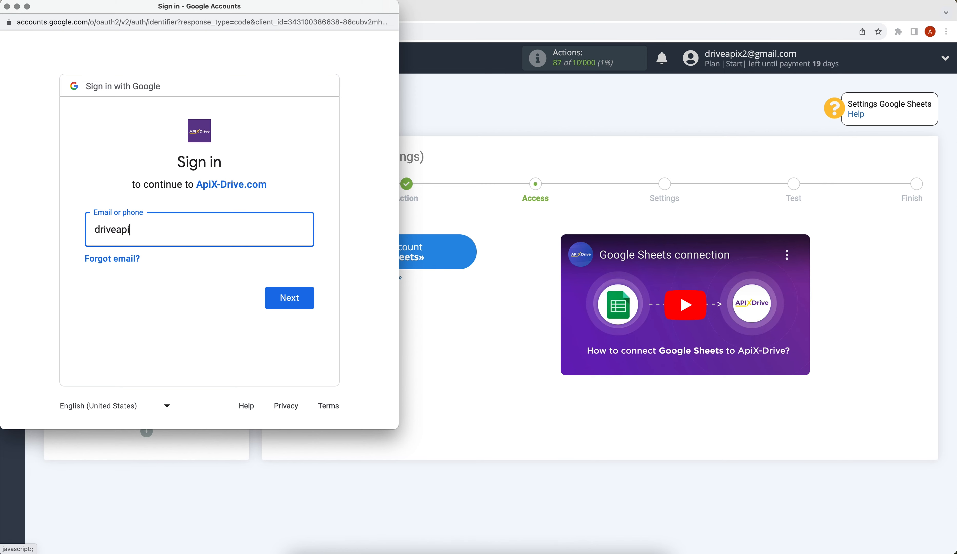
pyautogui.click(273, 296)
pyautogui.write('••')
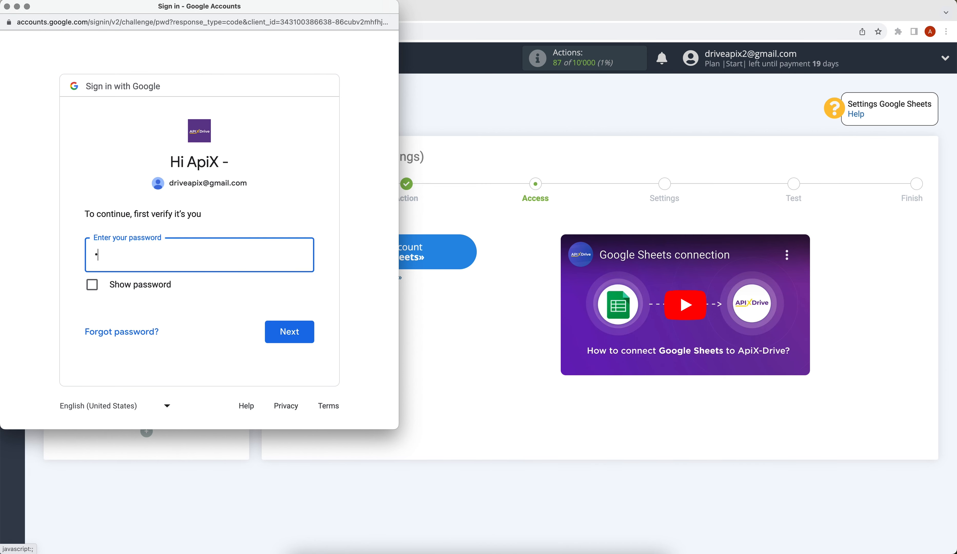
pyautogui.write('••••••')
pyautogui.click(313, 334)
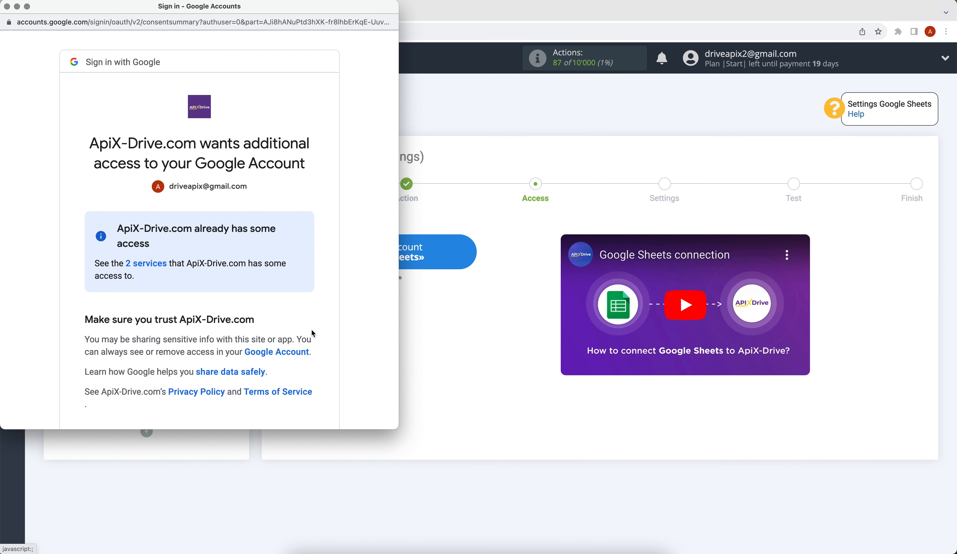
pyautogui.scroll(-3, 312, 332)
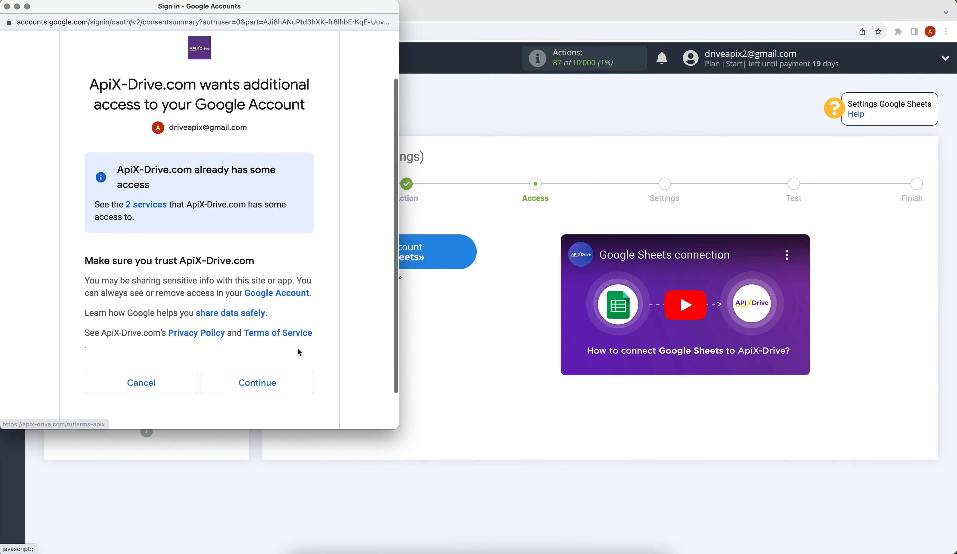
pyautogui.click(289, 378)
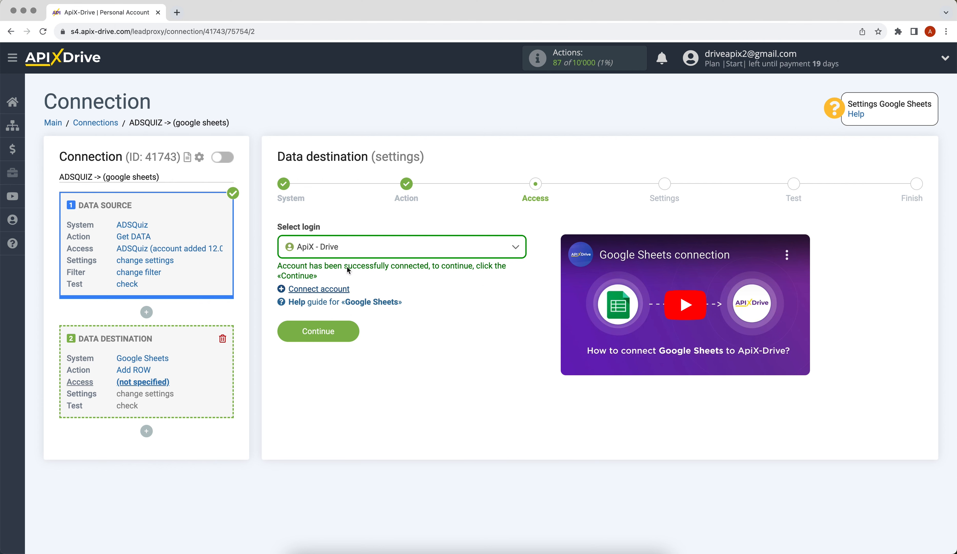
# Use the connected Google login and target the ApiX-Drive spreadsheet, sheet 1.
pyautogui.click(347, 247)
pyautogui.click(349, 326)
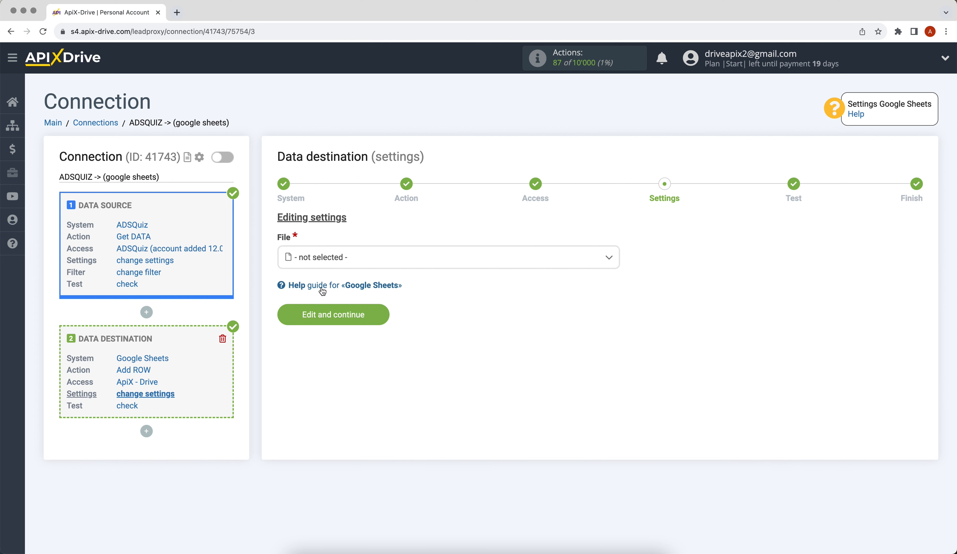
pyautogui.click(338, 263)
pyautogui.click(328, 319)
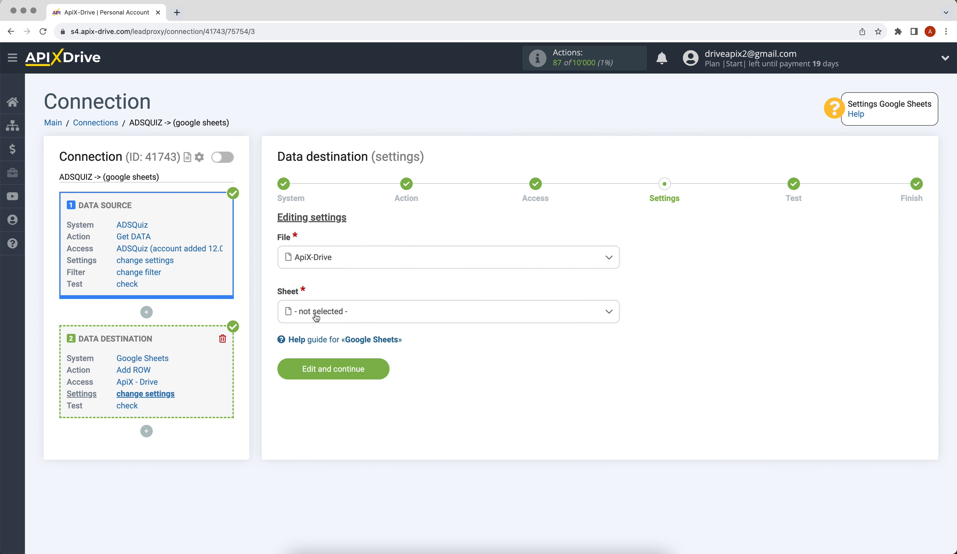
pyautogui.click(312, 315)
pyautogui.click(314, 375)
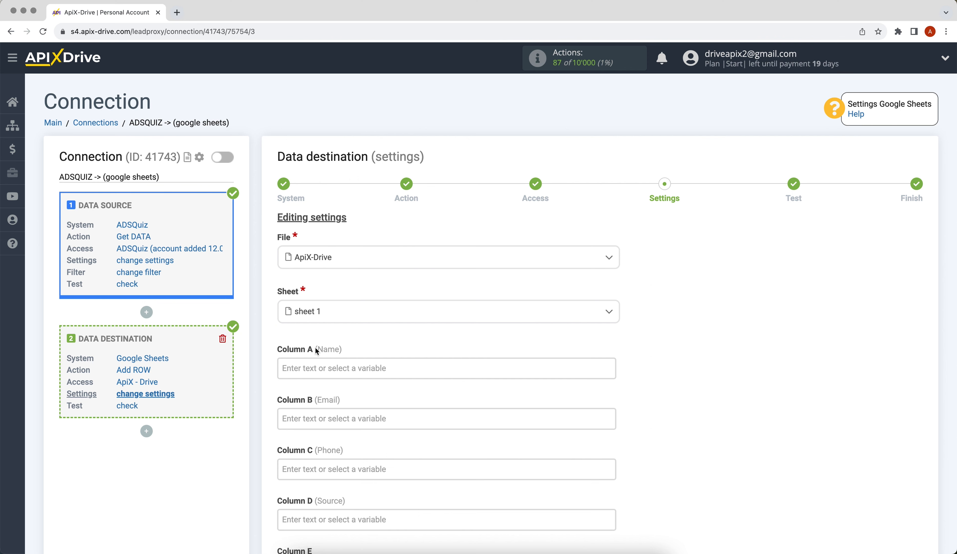
# Map Columns A, B and C to the quiz contact's name, e-mail and phone.
pyautogui.click(318, 367)
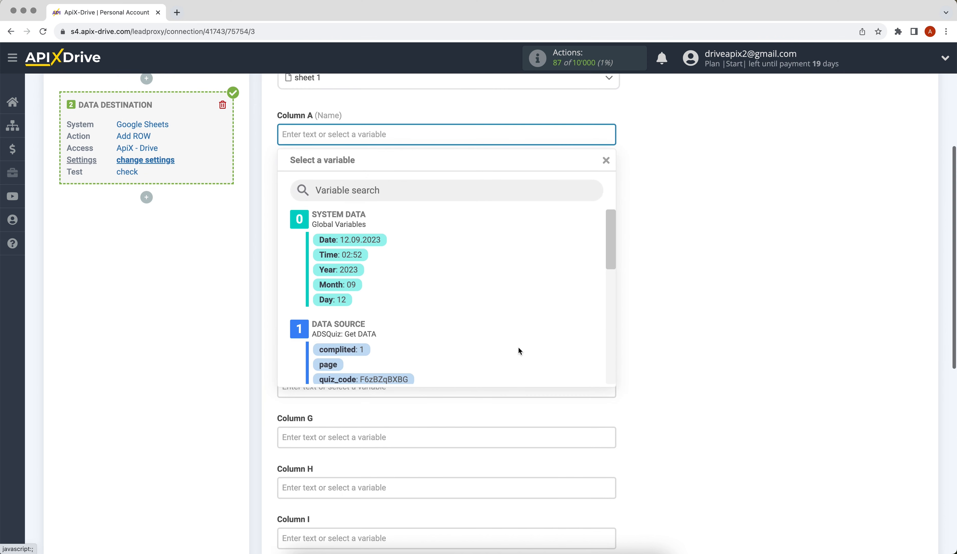
pyautogui.scroll(-7, 606, 231)
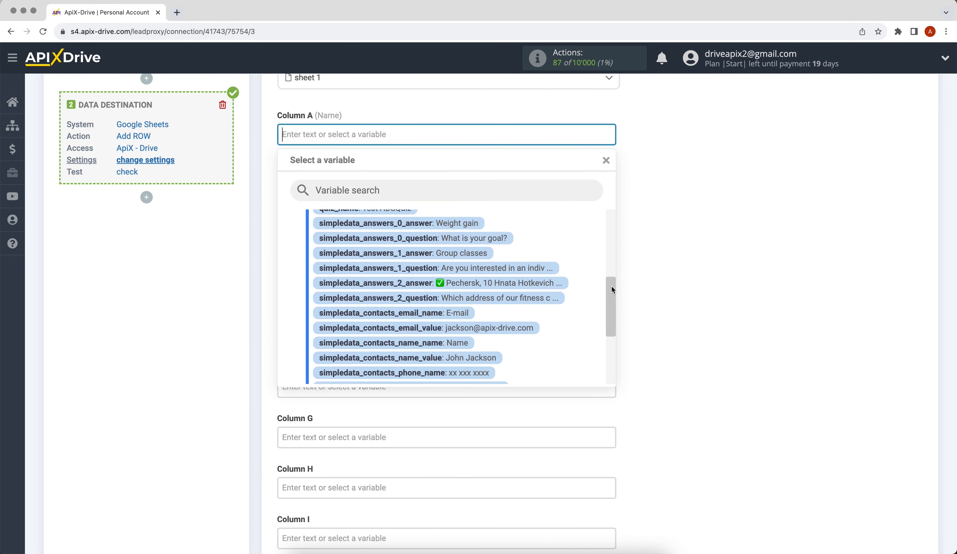
pyautogui.click(476, 287)
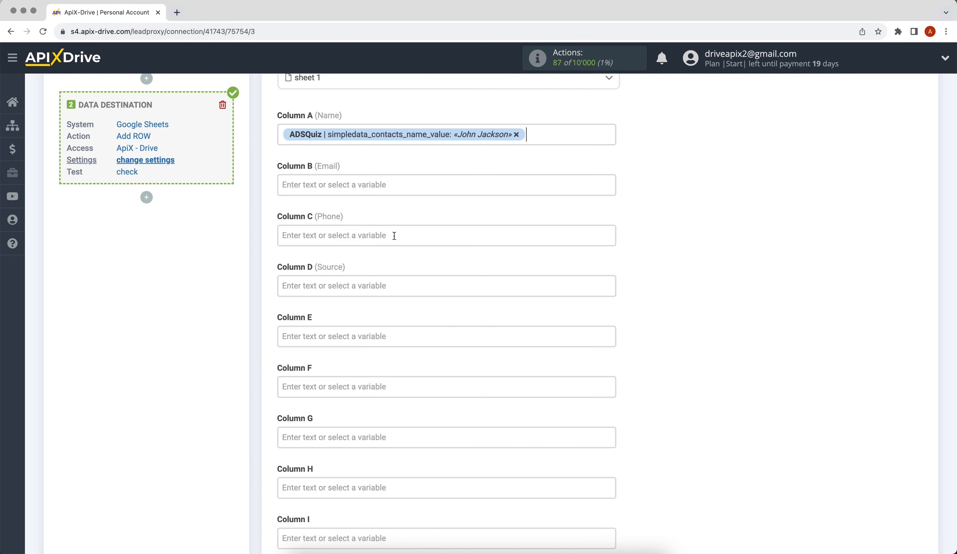
pyautogui.click(345, 189)
pyautogui.moveTo(604, 260); pyautogui.dragTo(604, 326)
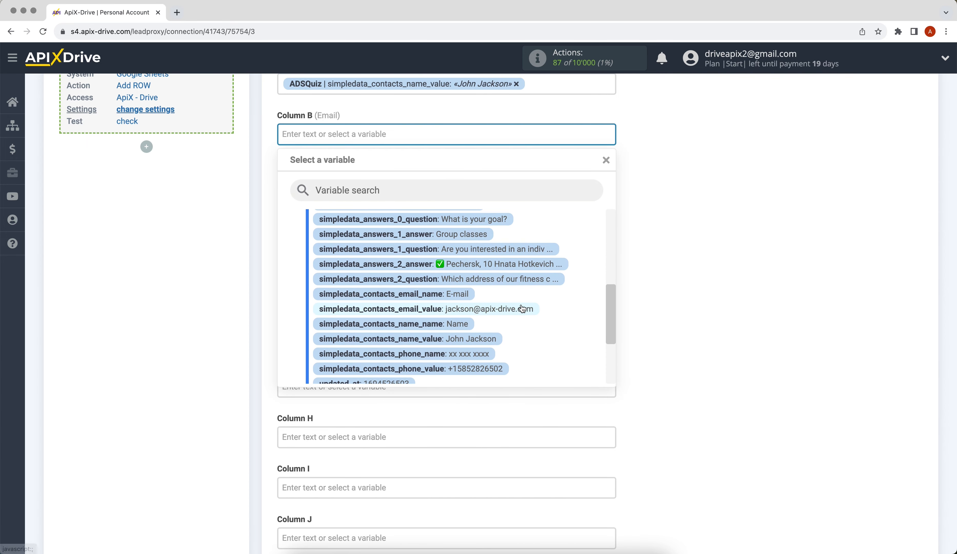
pyautogui.click(524, 308)
pyautogui.click(361, 185)
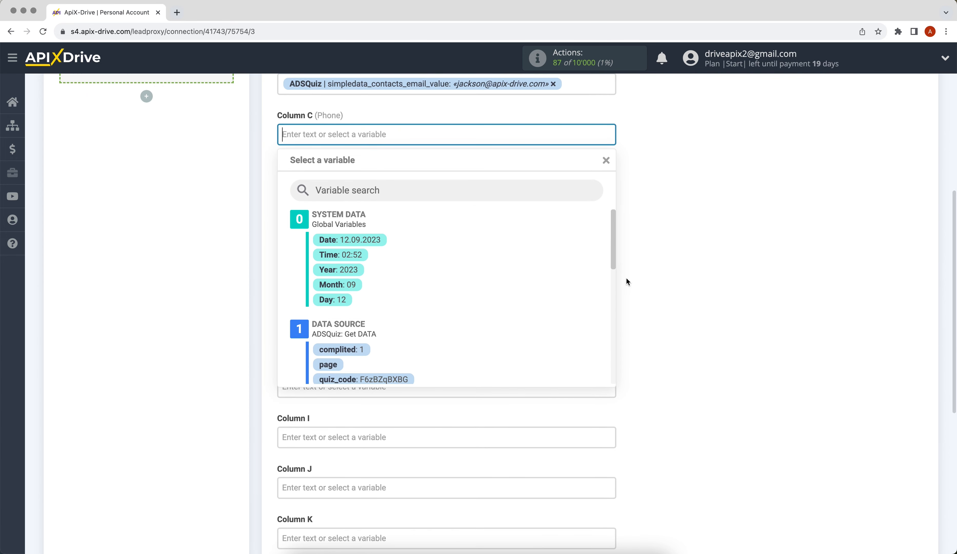
pyautogui.moveTo(614, 249); pyautogui.dragTo(615, 334)
pyautogui.click(491, 322)
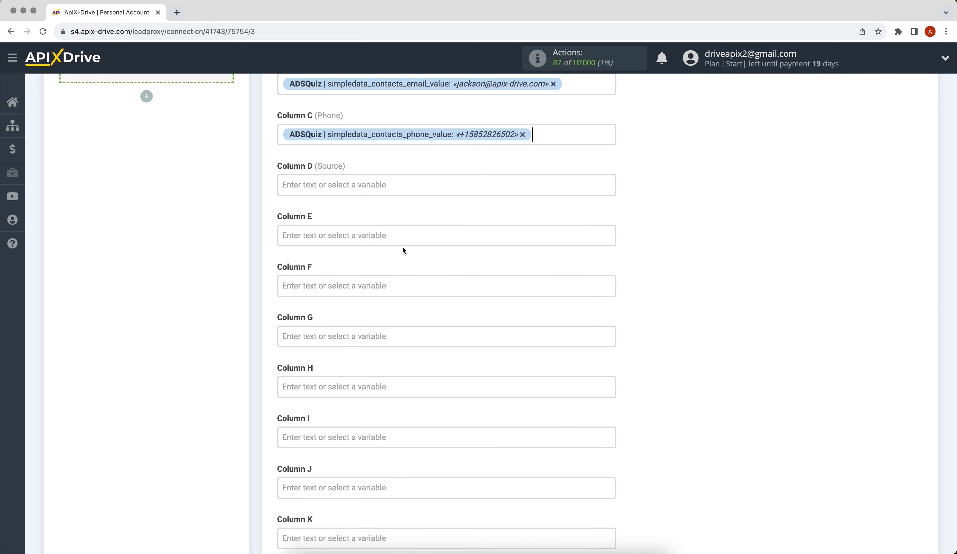
# Fill Column D with 'New data from ADSQuiz' and save the mapping.
pyautogui.click(344, 185)
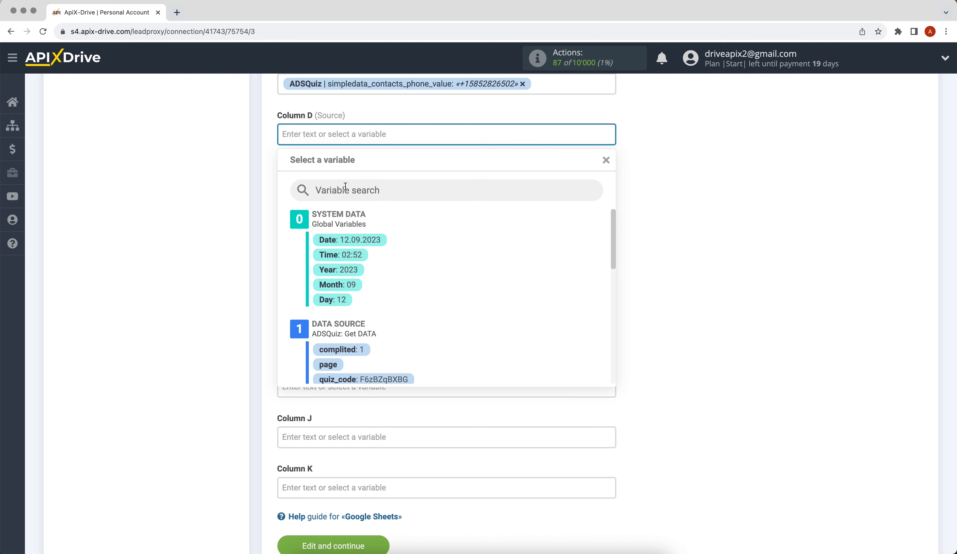
pyautogui.write('Ne')
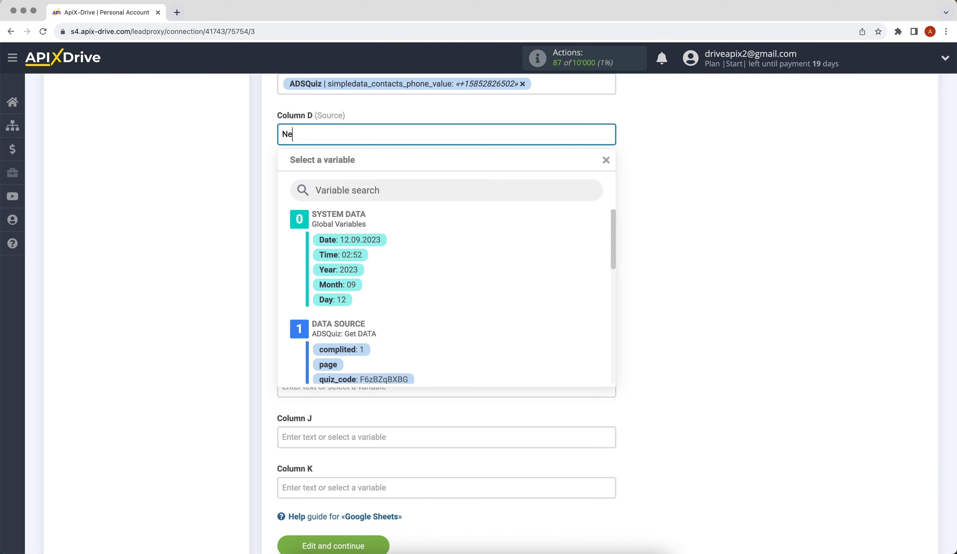
pyautogui.write('w data from ADSQuiz')
pyautogui.click(625, 249)
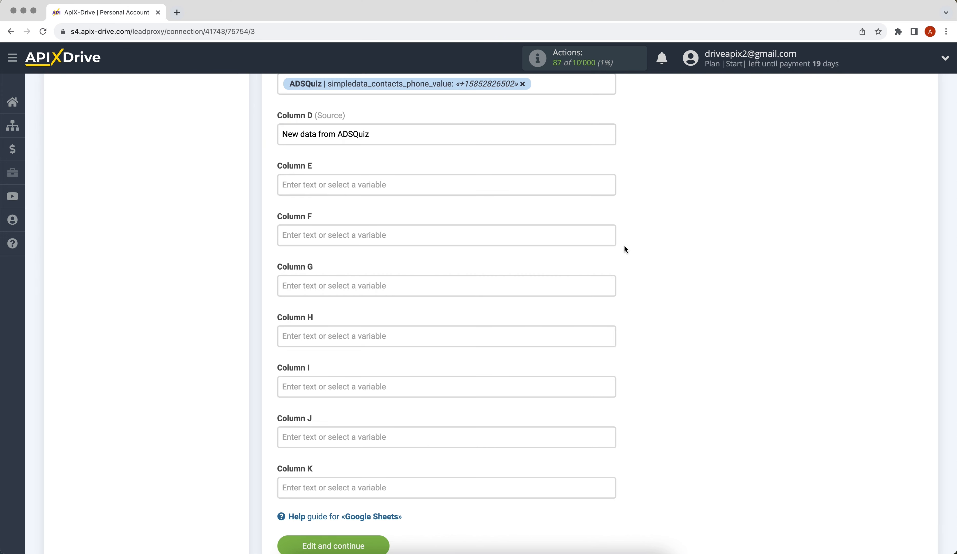
pyautogui.scroll(-2, 626, 250)
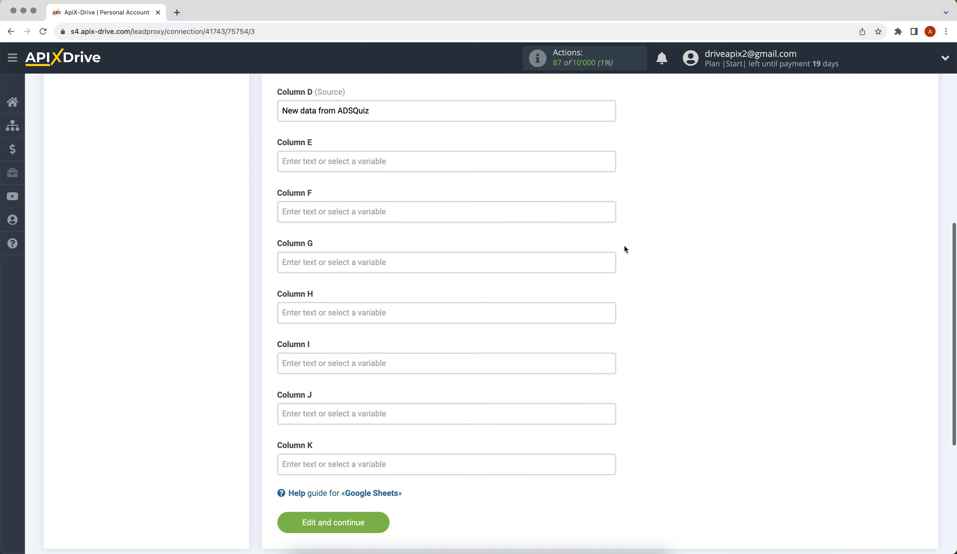
pyautogui.click(354, 522)
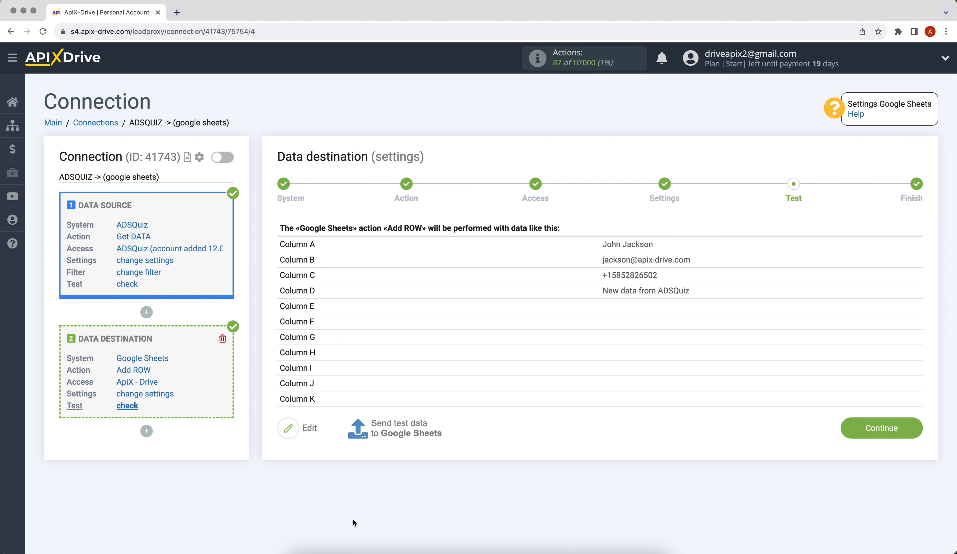
# Send the test lead row to the ApiX-Drive spreadsheet in Google Sheets.
pyautogui.click(383, 433)
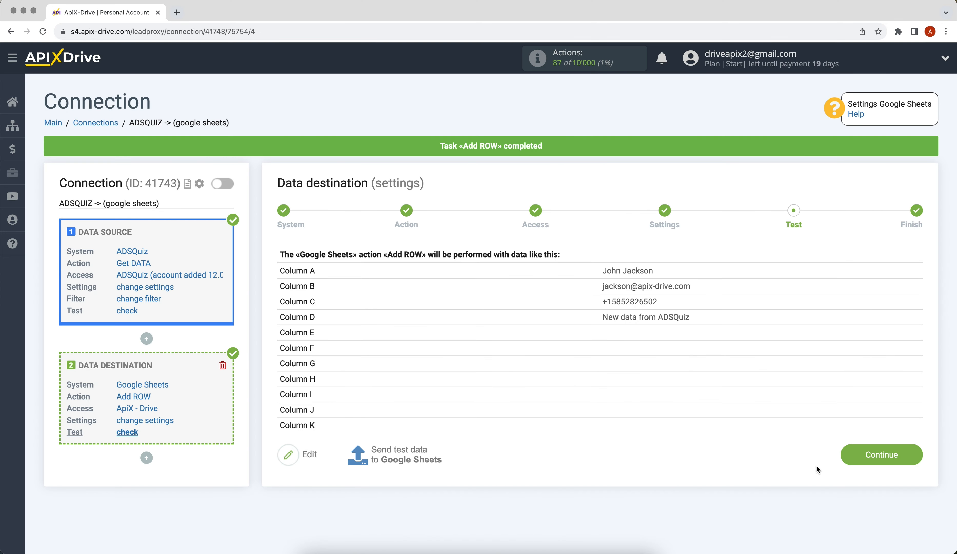
# Confirm the test row in the sheet and continue to the Finish step of the destination setup.
pyautogui.click(851, 459)
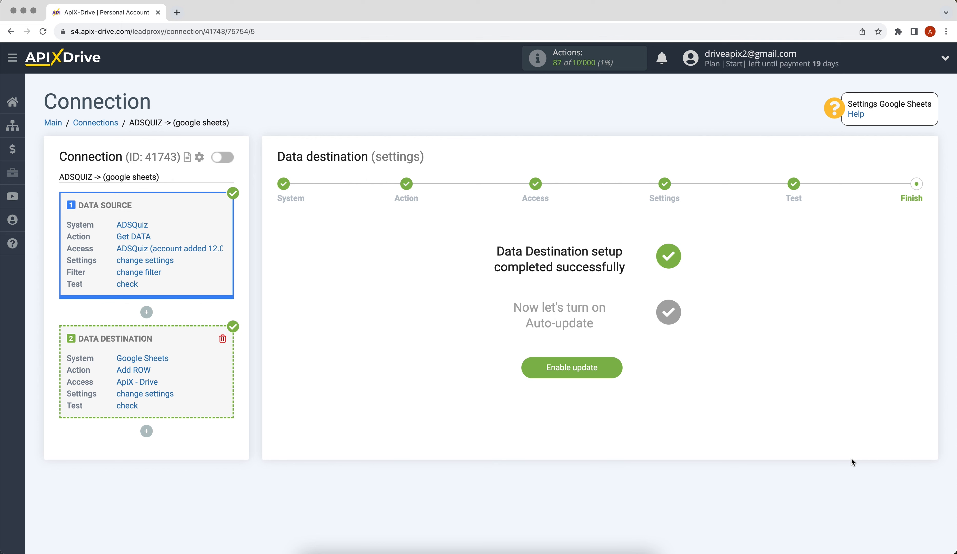
# Enable auto-update on the ADSQUIZ -> (google sheets) connection and save a 5-minute update interval.
pyautogui.click(554, 375)
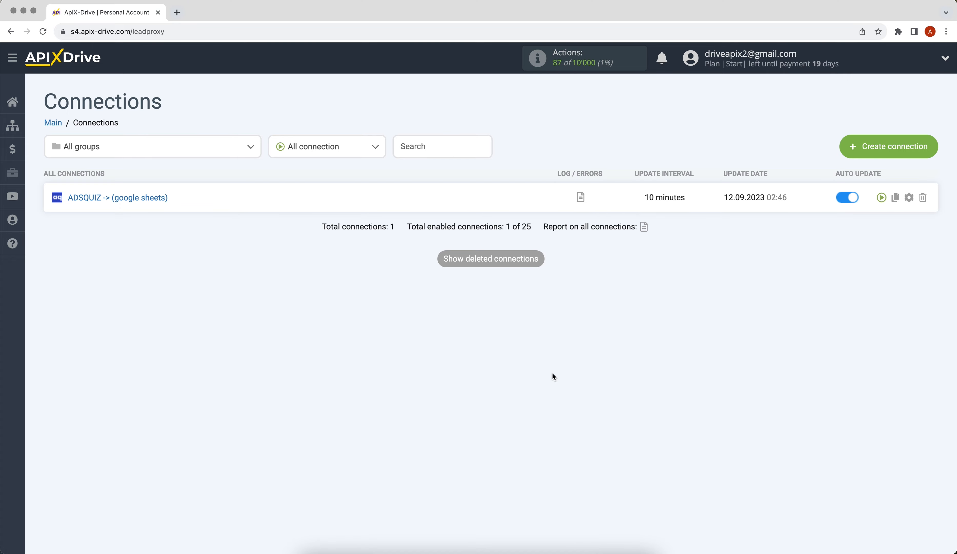
pyautogui.click(909, 197)
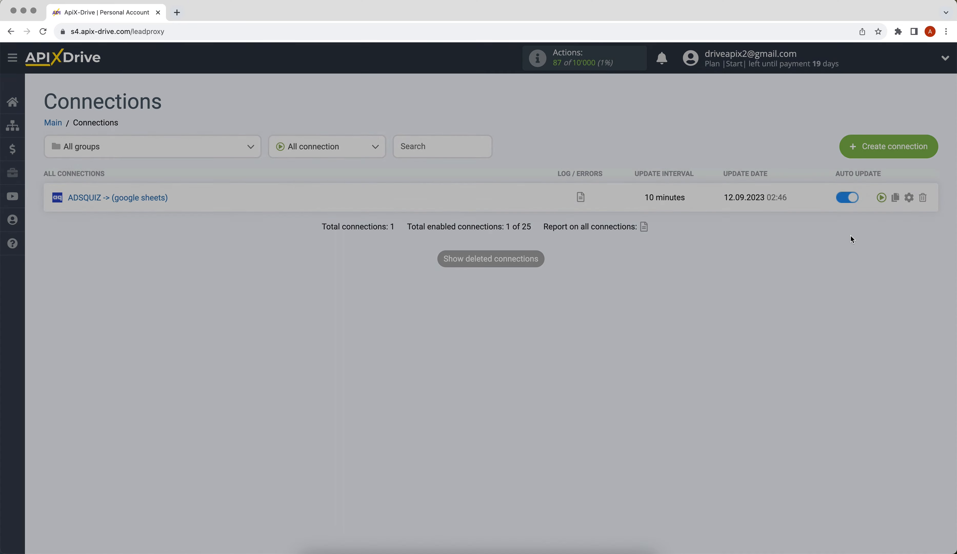
pyautogui.click(559, 303)
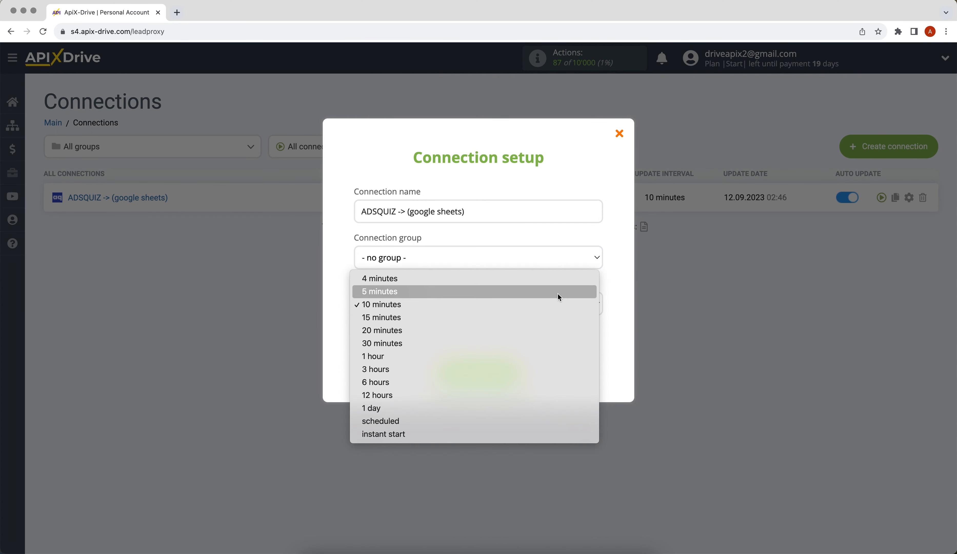
pyautogui.click(558, 293)
pyautogui.click(458, 369)
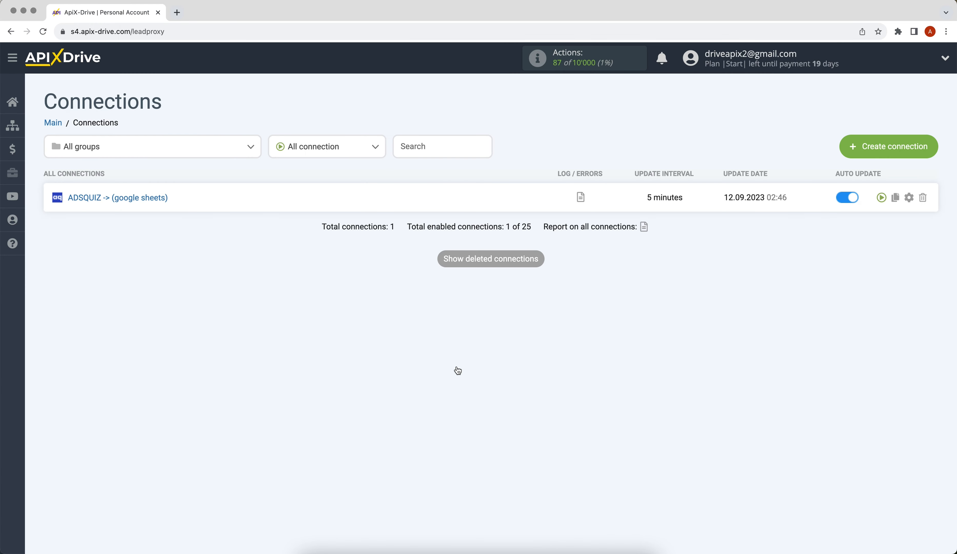